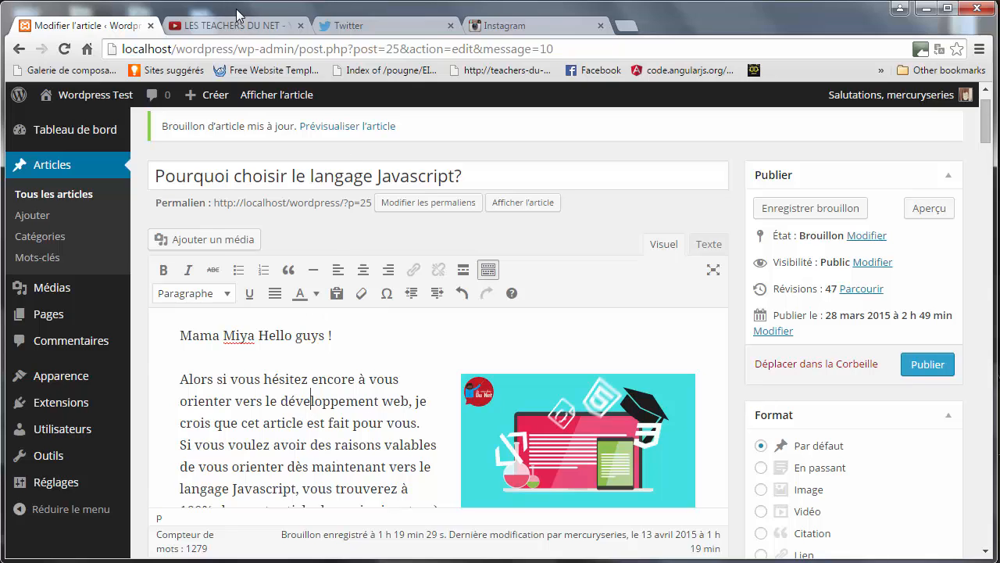
Step: Copy the link address of the "Tutoriel Ruby on Rails - 6" video from the LES TEACHERS DU NET YouTube channel
{"action": "left_click", "coordinate": [212, 24]}
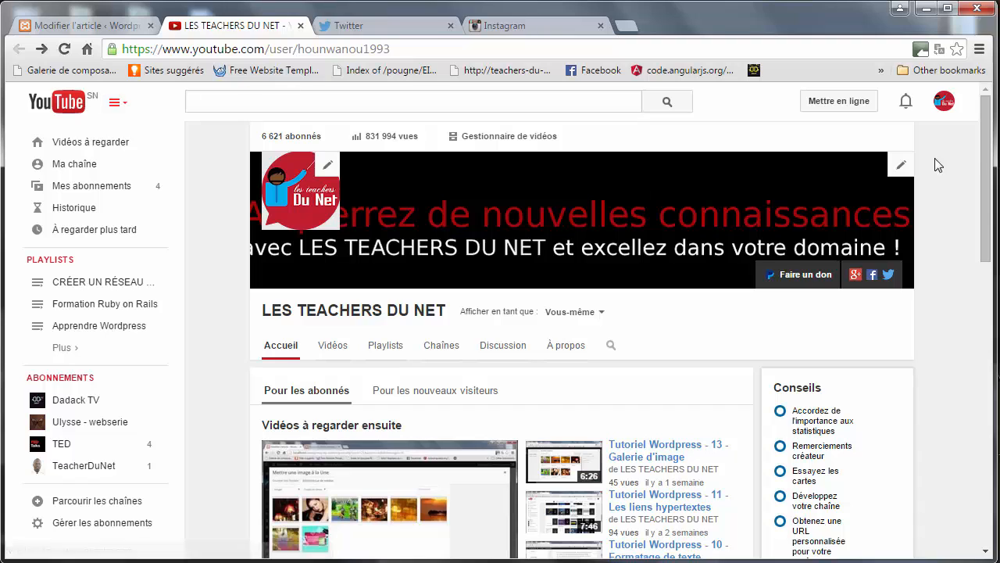
{"action": "left_click_drag", "start_coordinate": [985, 181], "coordinate": [991, 279]}
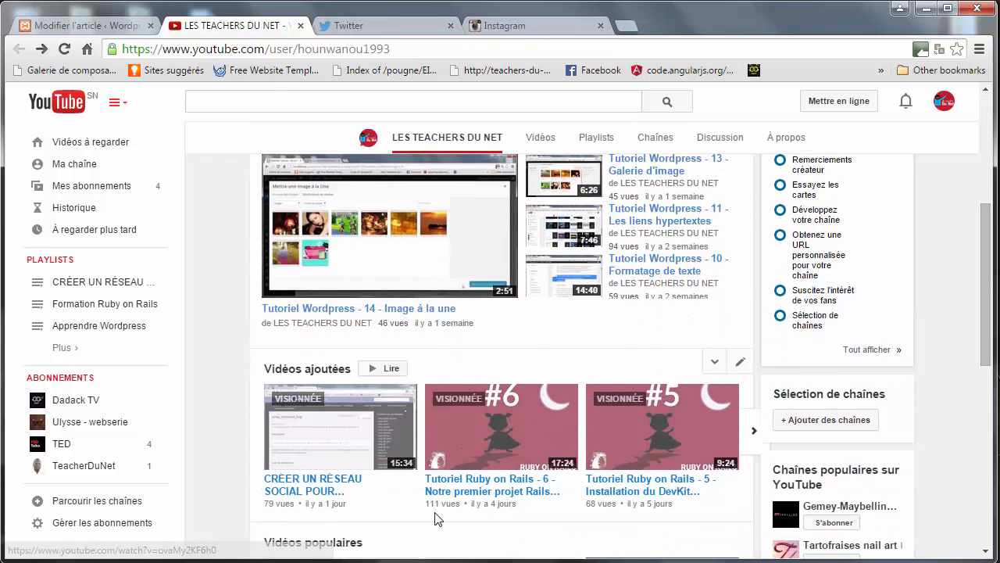
{"action": "right_click", "coordinate": [489, 480]}
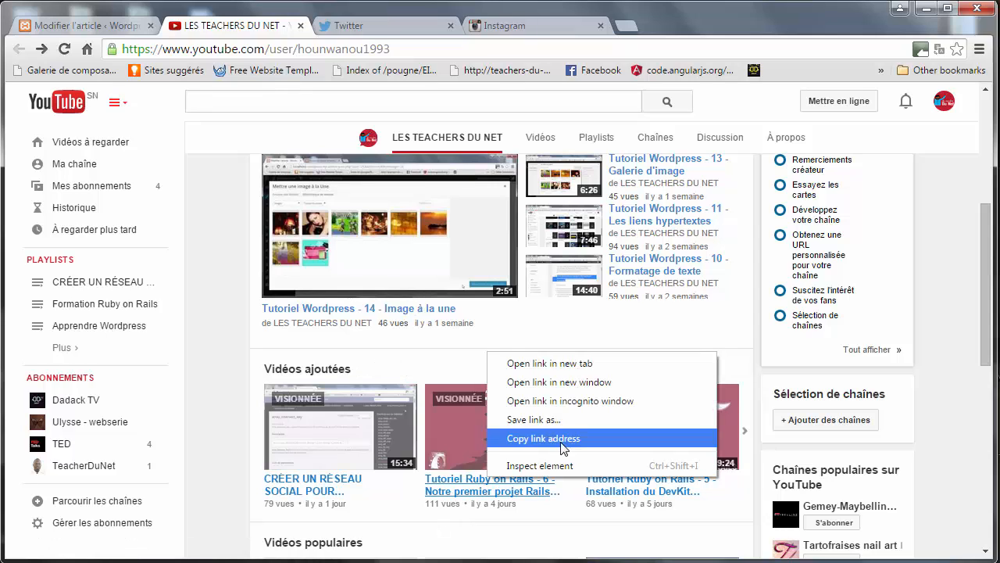
{"action": "left_click", "coordinate": [551, 440]}
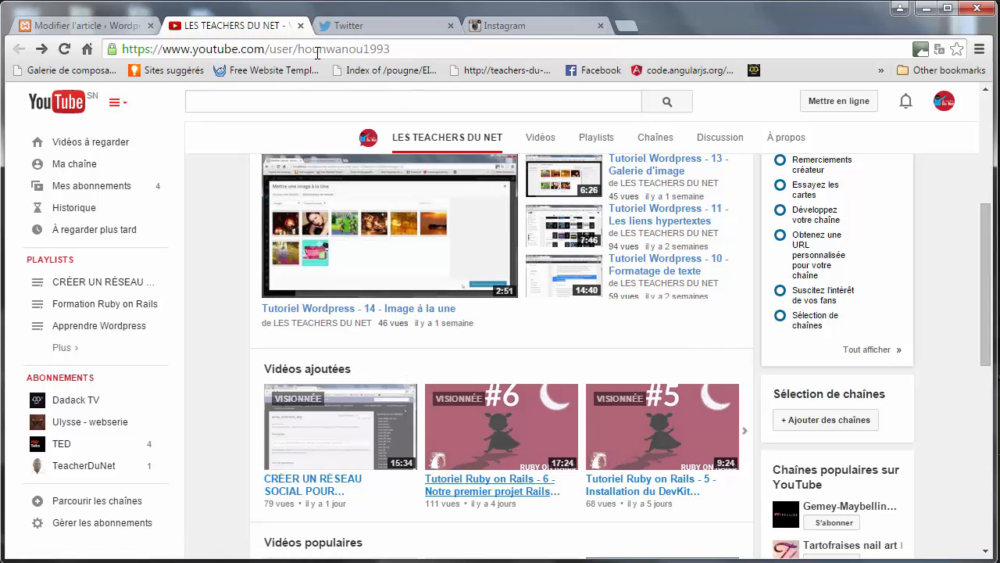
Step: Embed the copied YouTube video in the WordPress article below "Mama Miya Hello guys !" and remove the extra blank line above it
{"action": "left_click", "coordinate": [89, 28]}
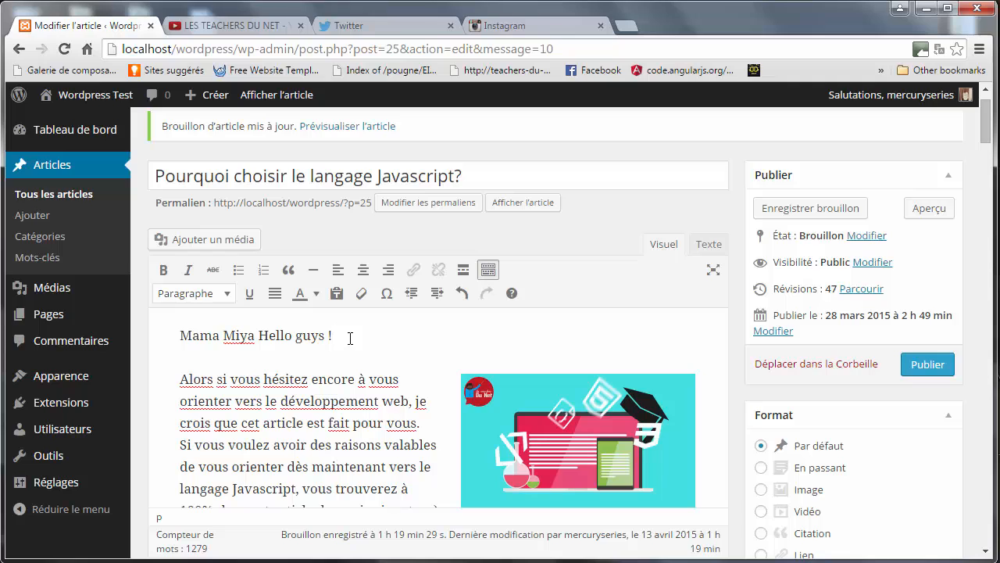
{"action": "key", "text": "Return"}
{"action": "key", "text": "Return"}
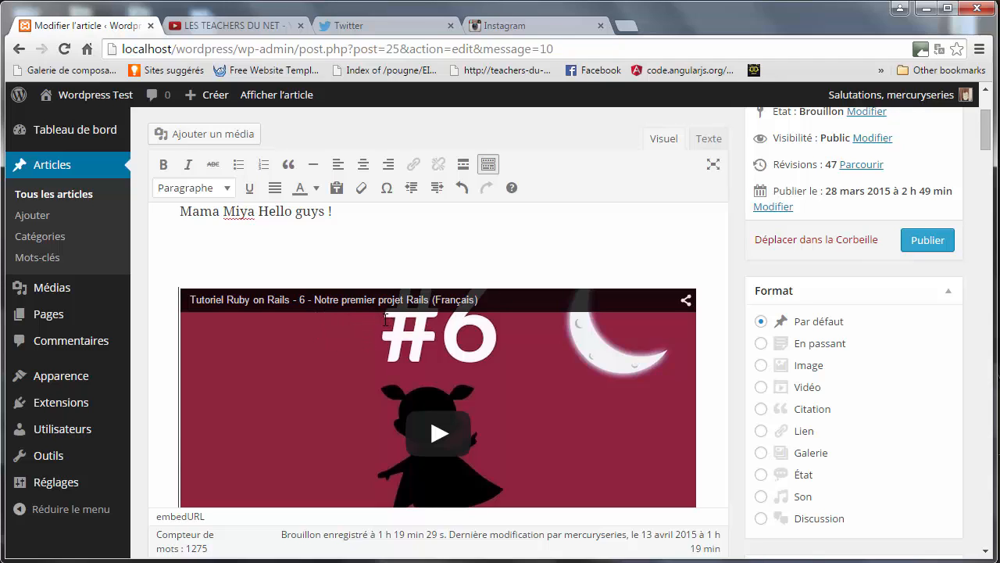
{"action": "left_click", "coordinate": [198, 260]}
{"action": "key", "text": "BackSpace"}
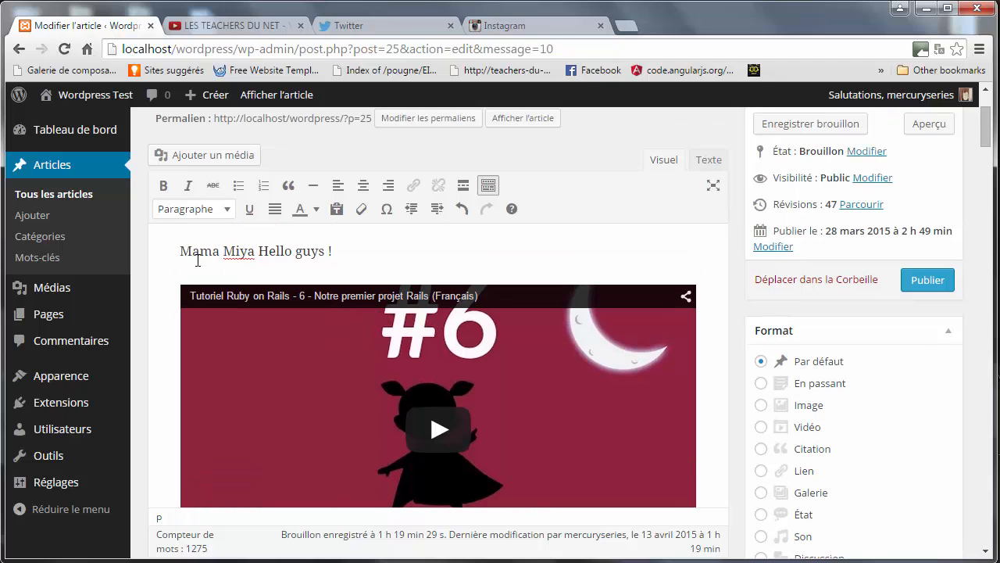
Step: Save the article draft and preview it to check the embedded YouTube video
{"action": "left_click", "coordinate": [813, 124]}
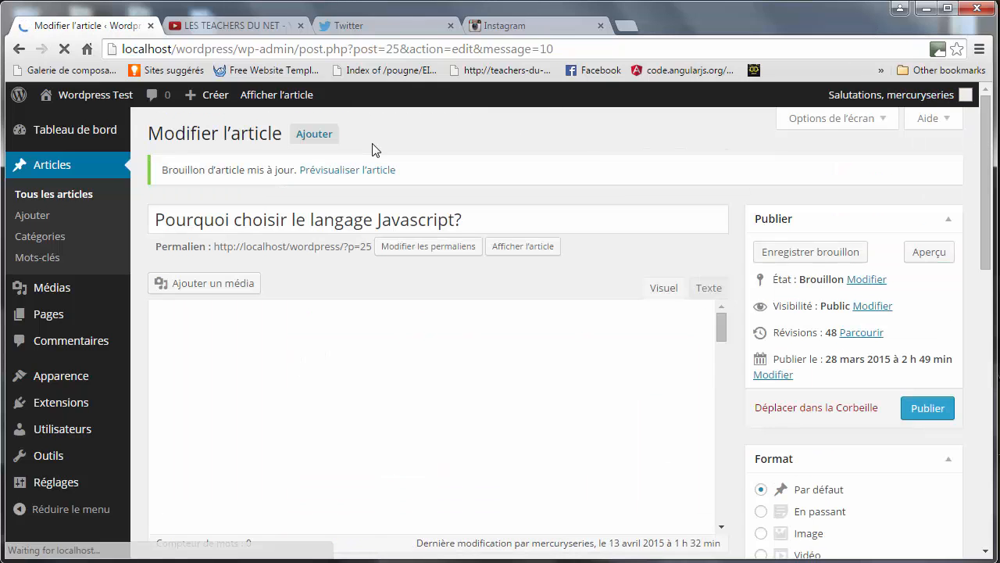
{"action": "left_click", "coordinate": [350, 167]}
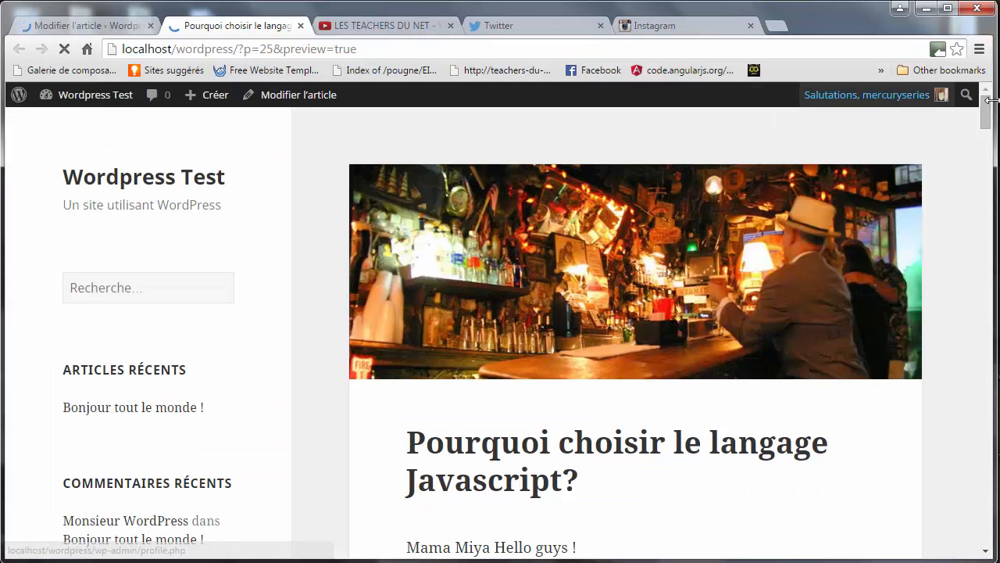
{"action": "left_click_drag", "start_coordinate": [988, 110], "coordinate": [989, 134]}
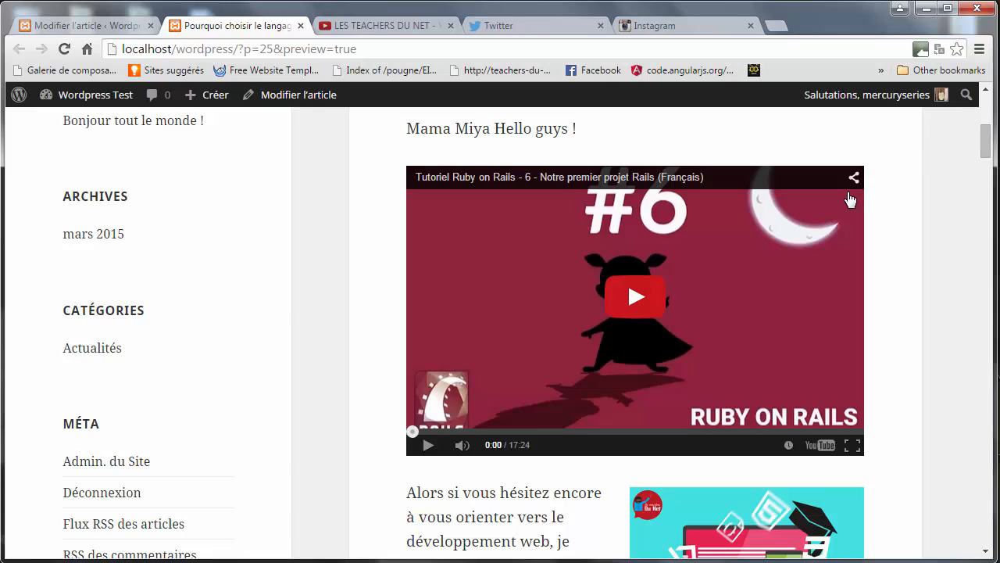
Step: Copy the link of the "How to draw an owl" tweet from the Twitter timeline
{"action": "left_click", "coordinate": [550, 26]}
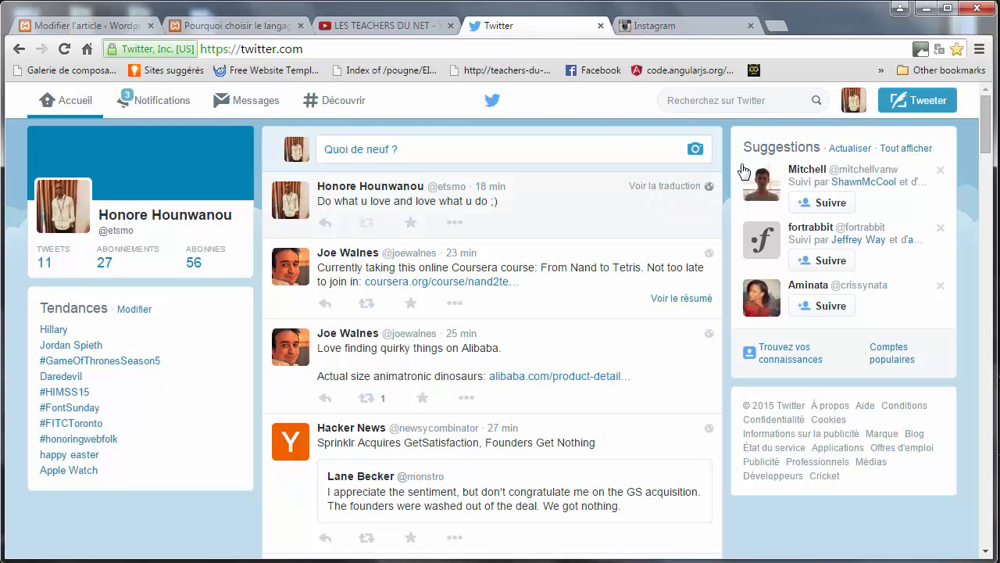
{"action": "left_click_drag", "start_coordinate": [985, 144], "coordinate": [987, 231]}
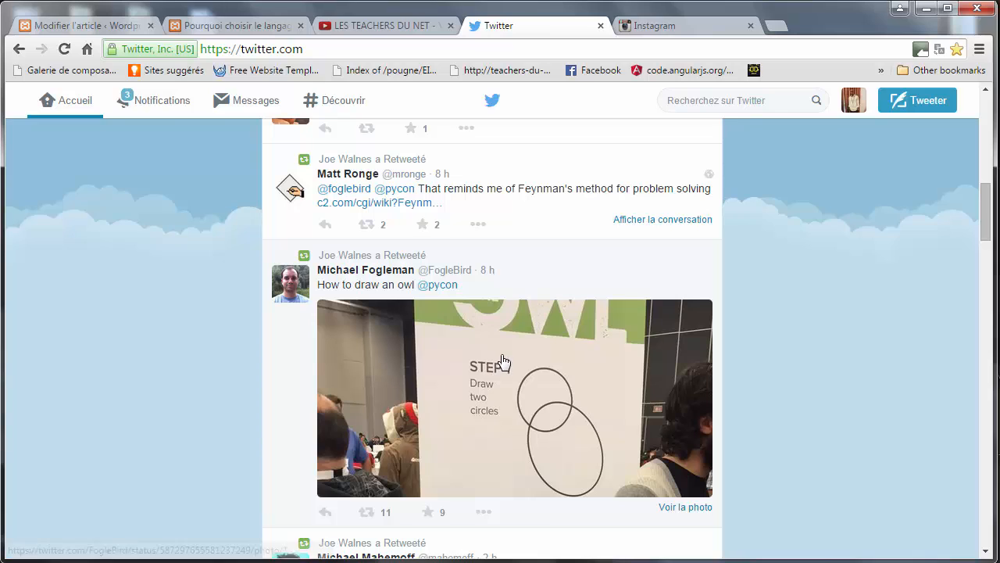
{"action": "left_click", "coordinate": [485, 512]}
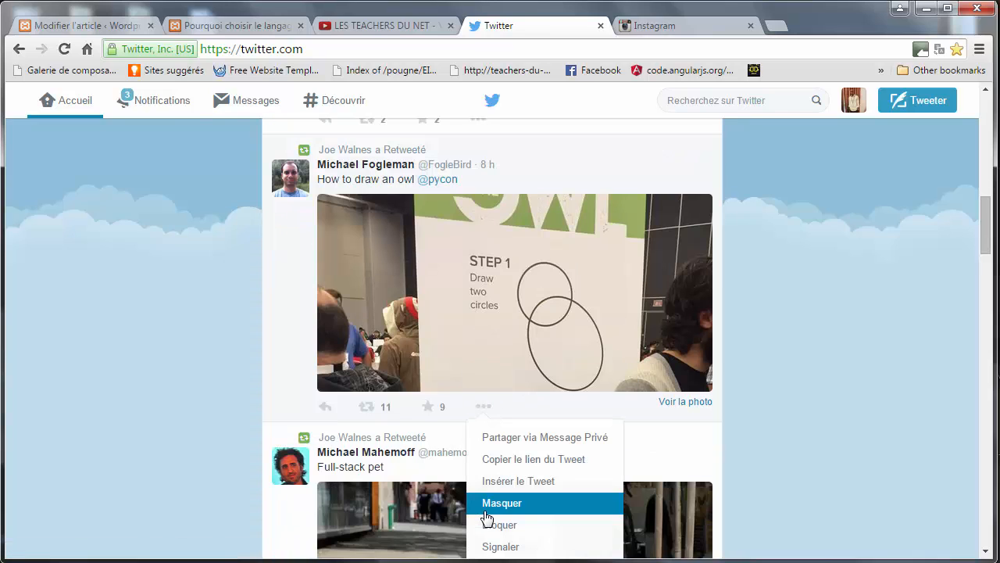
{"action": "left_click", "coordinate": [517, 467]}
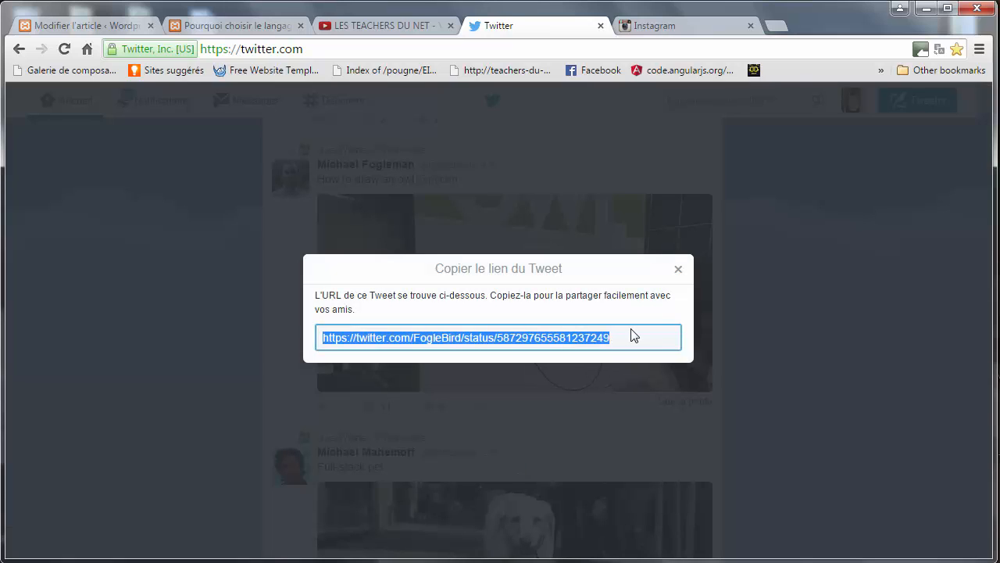
{"action": "left_click", "coordinate": [677, 269]}
Step: Embed the copied tweet in the WordPress article on a new line between the greeting and the YouTube video
{"action": "left_click", "coordinate": [97, 25]}
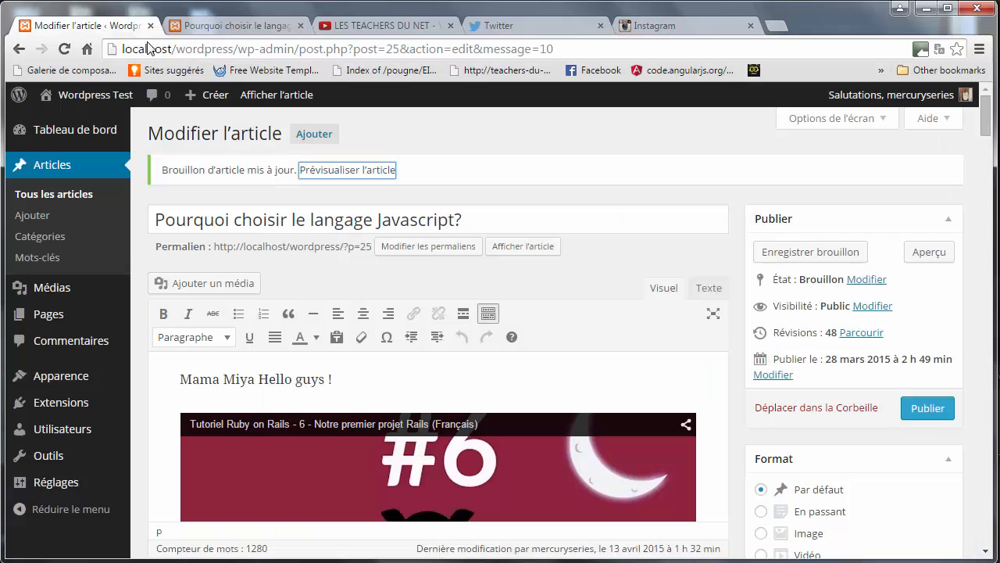
{"action": "left_click", "coordinate": [398, 370]}
{"action": "key", "text": "Return"}
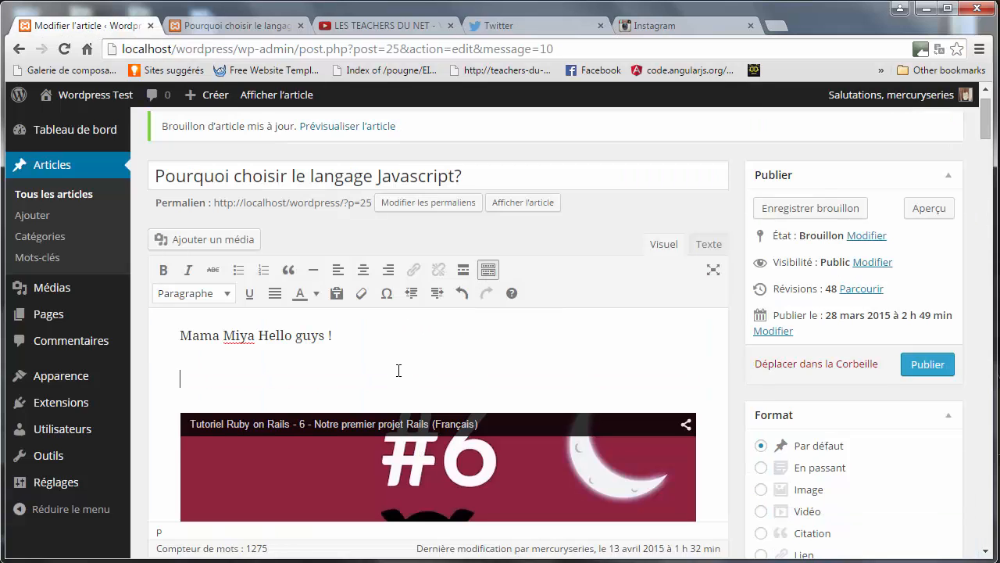
{"action": "key", "text": "ctrl+v"}
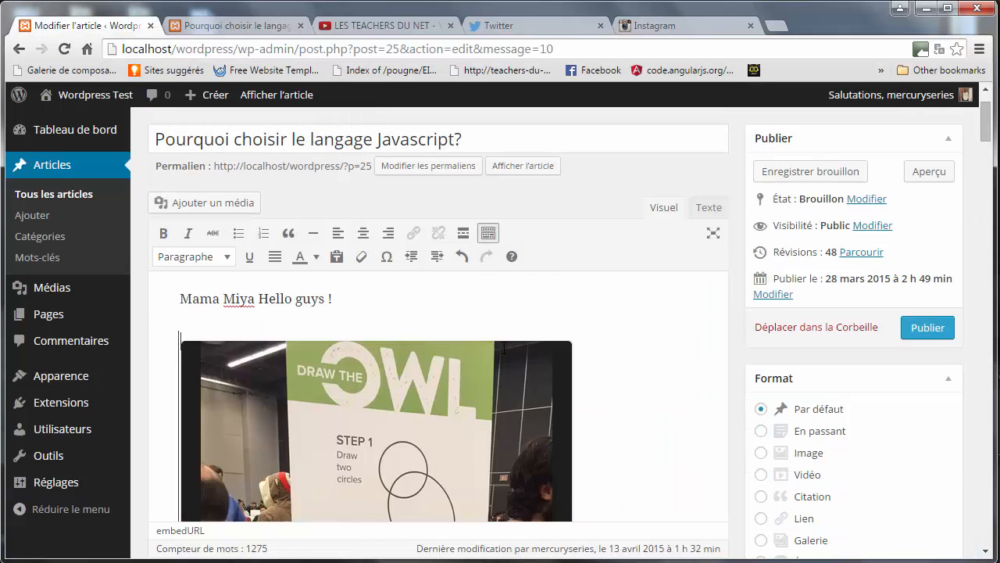
Step: Save the article draft and reload its preview to check the embedded tweet
{"action": "left_click", "coordinate": [776, 177]}
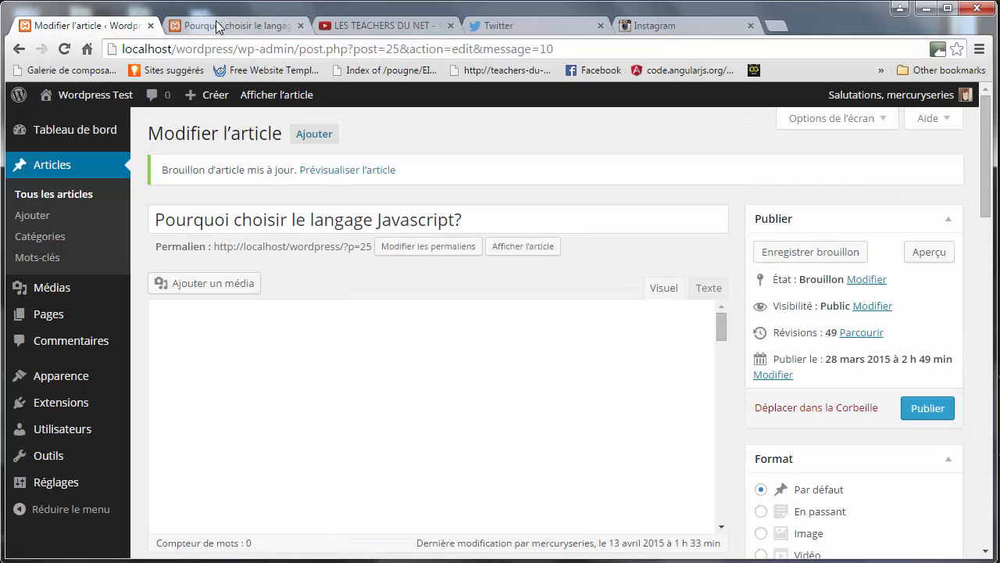
{"action": "left_click", "coordinate": [222, 27]}
{"action": "left_click", "coordinate": [217, 49]}
{"action": "key", "text": "Return"}
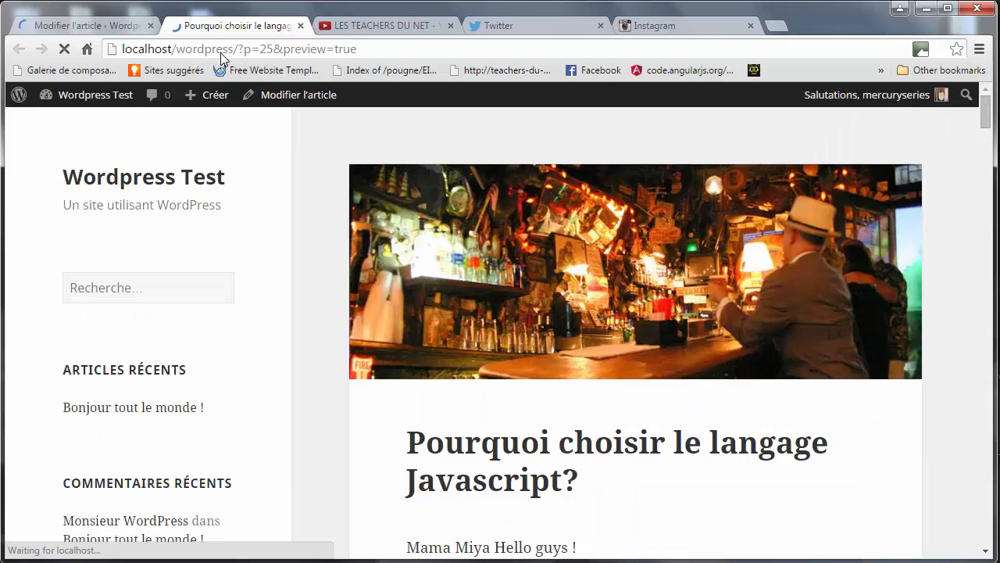
{"action": "left_click_drag", "start_coordinate": [982, 111], "coordinate": [988, 156]}
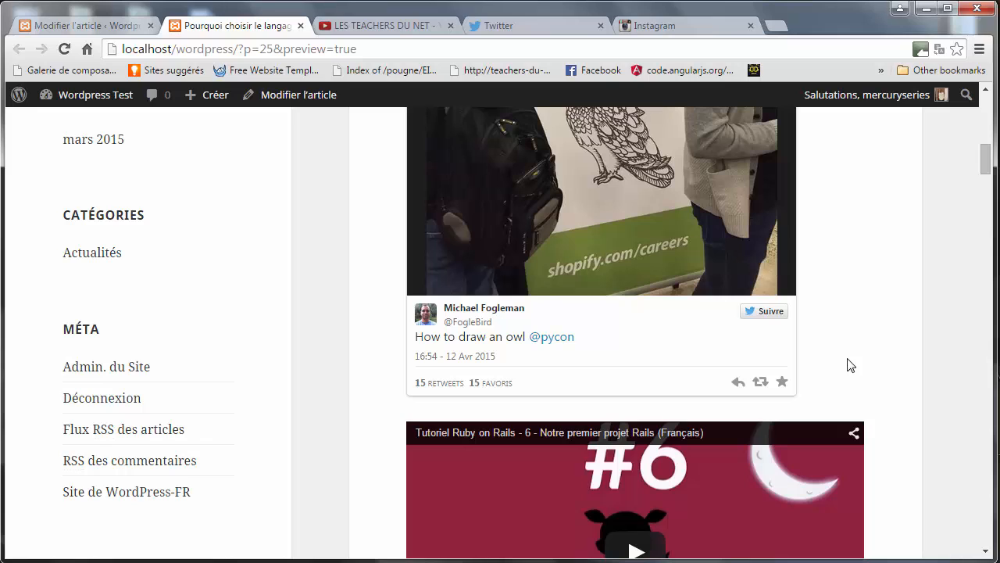
Step: Open the photo page of the Instagram post captioned "Increíble ...Eres un Crack !!" and copy its URL
{"action": "left_click", "coordinate": [677, 27]}
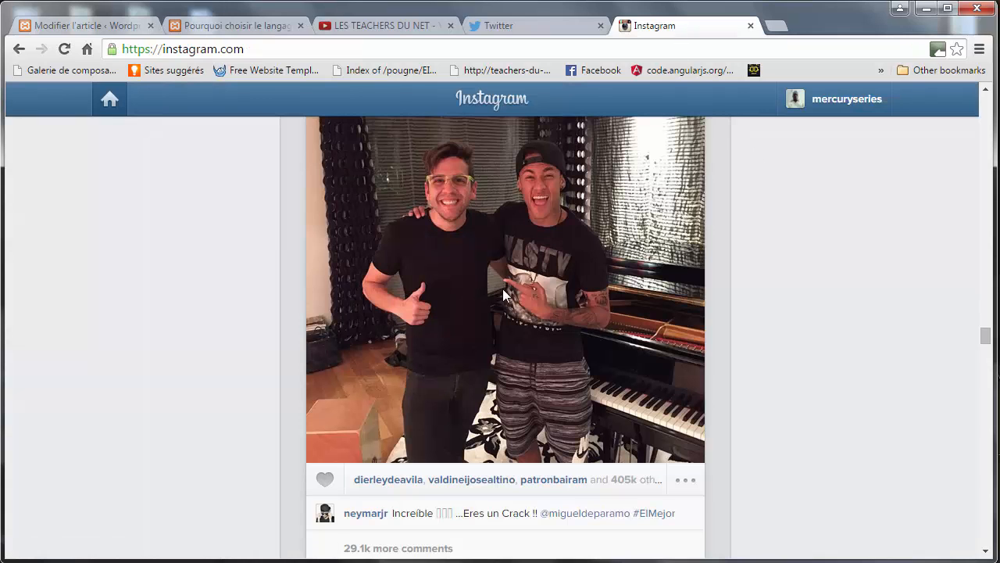
{"action": "left_click", "coordinate": [685, 482]}
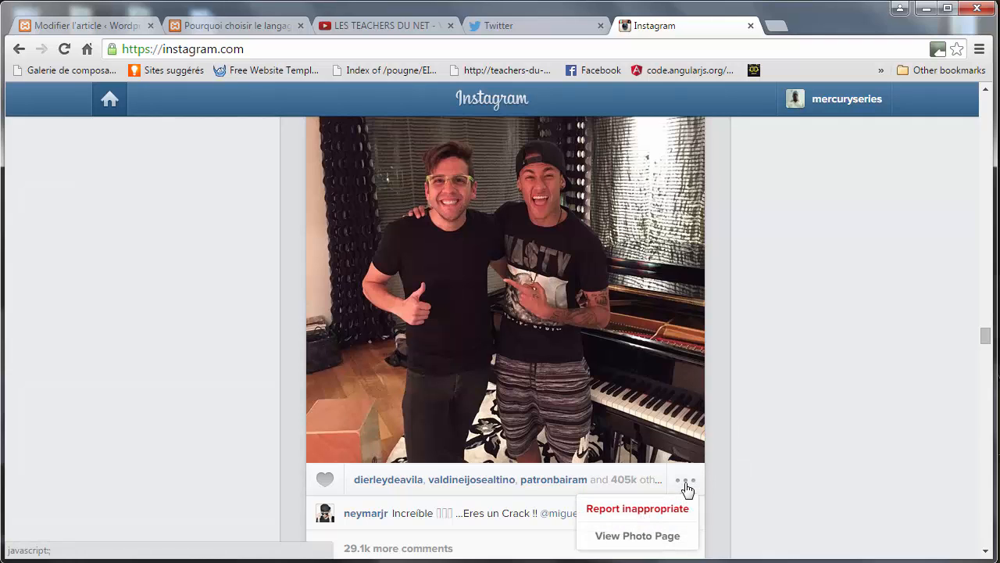
{"action": "left_click", "coordinate": [634, 538]}
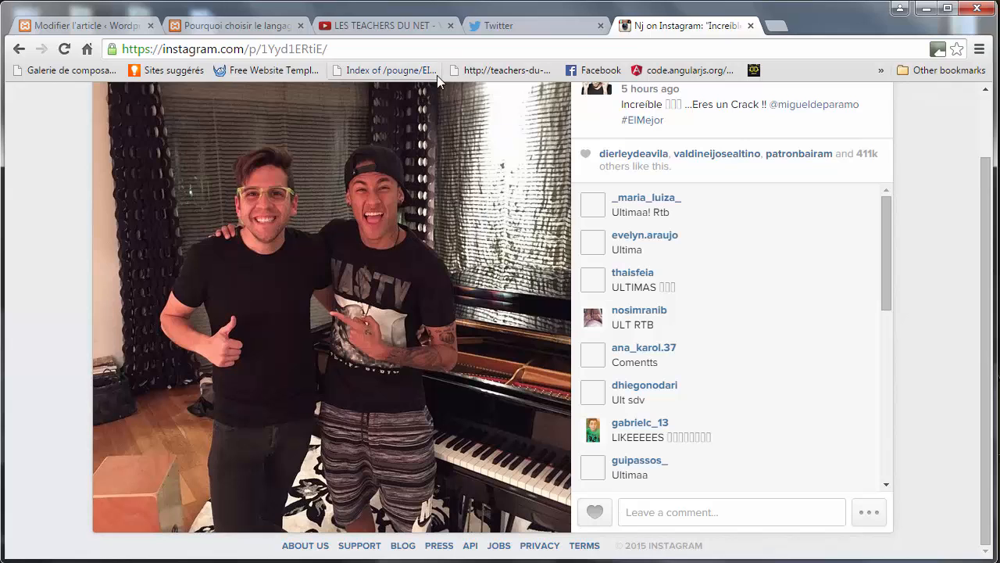
{"action": "left_click", "coordinate": [334, 49]}
{"action": "key", "text": "ctrl+c"}
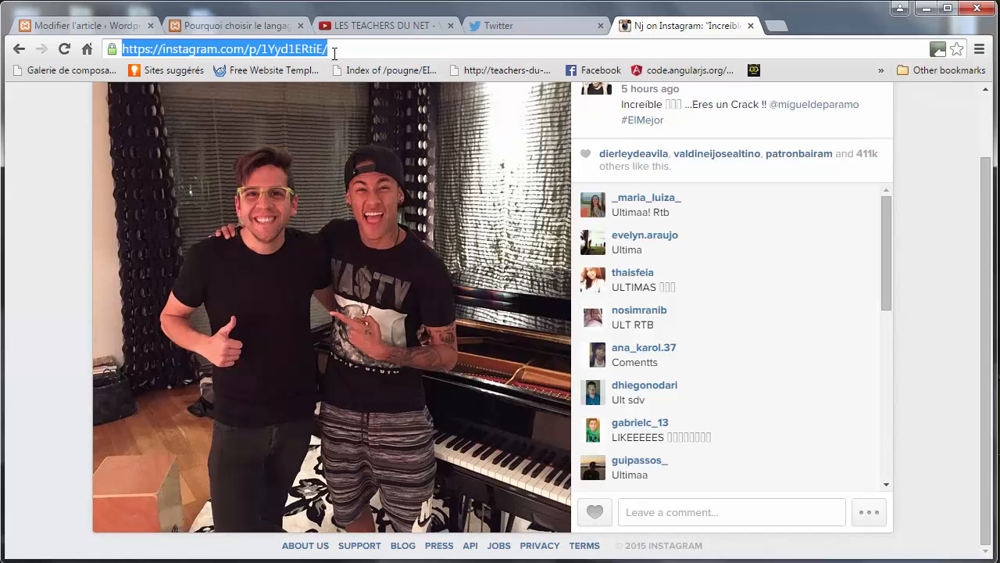
Step: Paste the Instagram photo URL below the article's closing line and change its prefix from https to http
{"action": "left_click", "coordinate": [93, 28]}
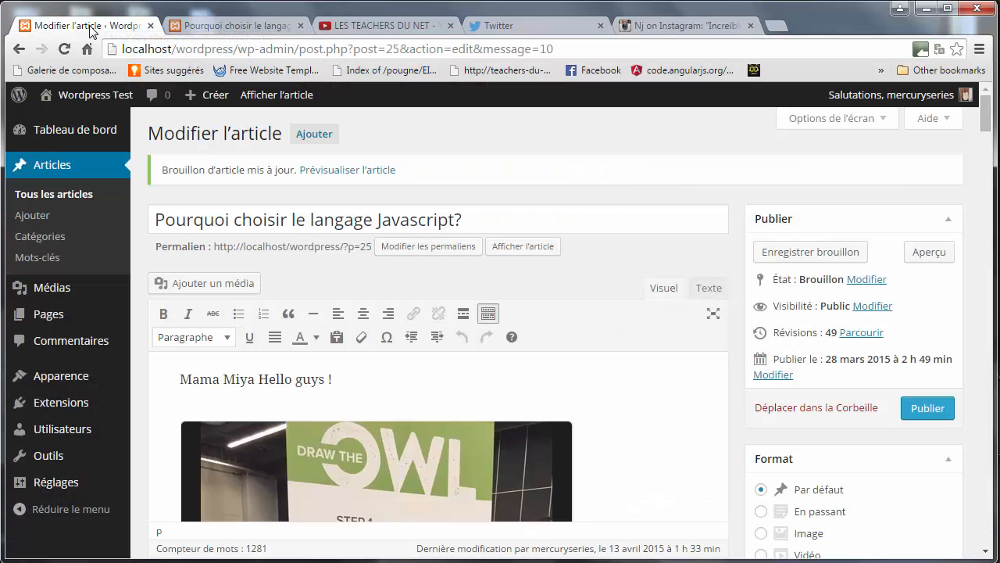
{"action": "left_click_drag", "start_coordinate": [986, 115], "coordinate": [986, 429]}
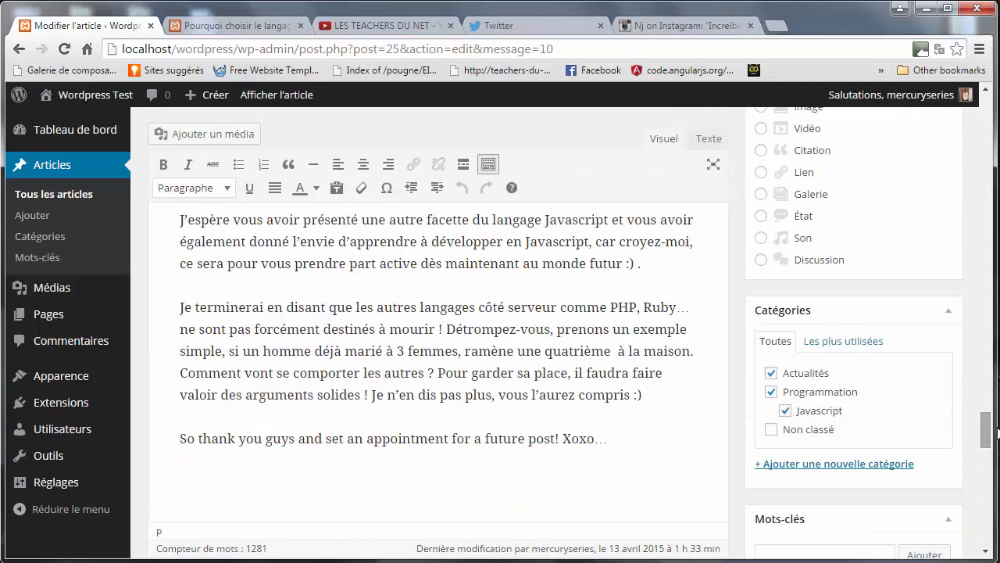
{"action": "left_click", "coordinate": [568, 479]}
{"action": "key", "text": "ctrl+v"}
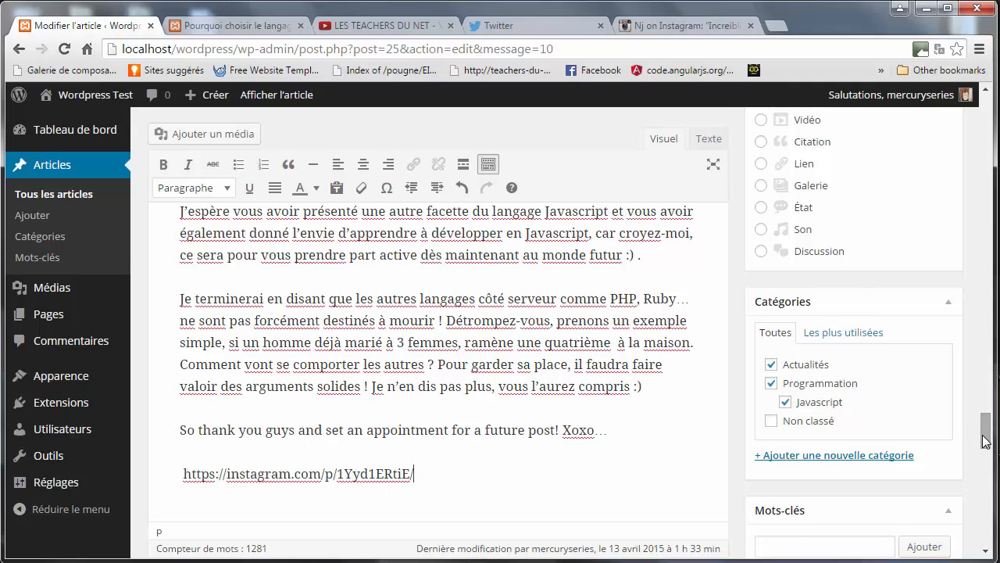
{"action": "left_click", "coordinate": [216, 478]}
{"action": "key", "text": "BackSpace"}
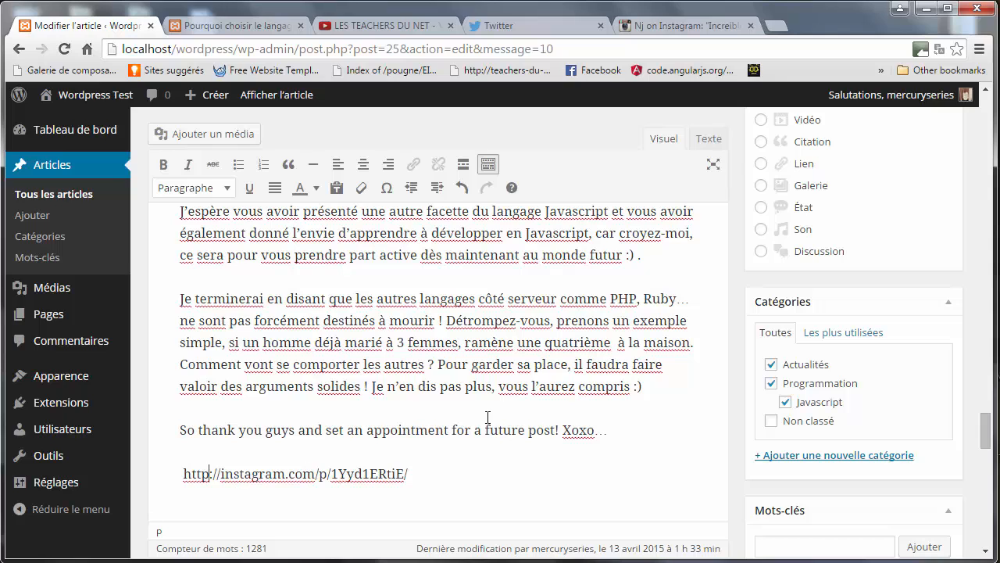
Step: Save the article draft with the Instagram link and look over the article preview
{"action": "left_click_drag", "start_coordinate": [986, 434], "coordinate": [990, 139]}
{"action": "left_click", "coordinate": [812, 175]}
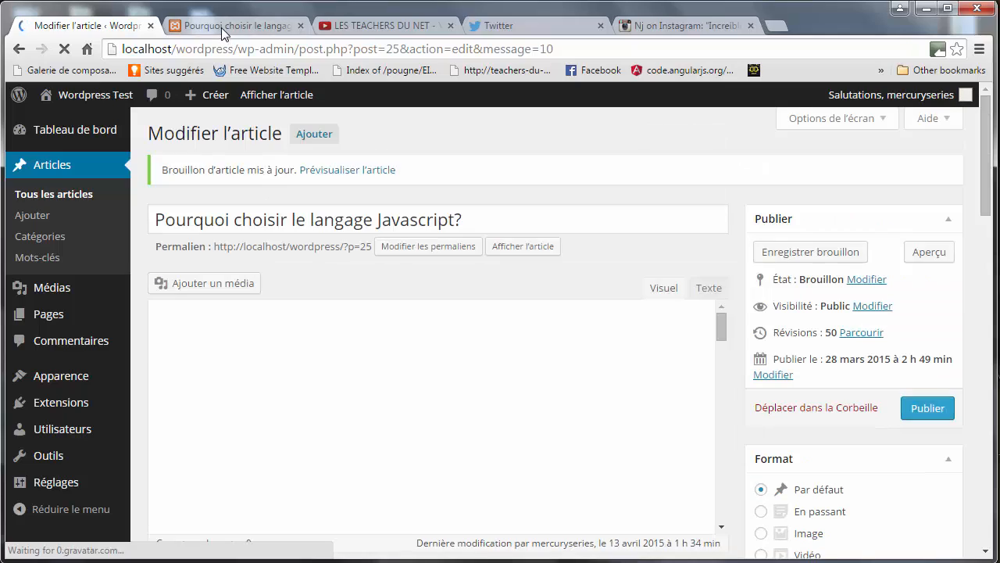
{"action": "left_click", "coordinate": [220, 32]}
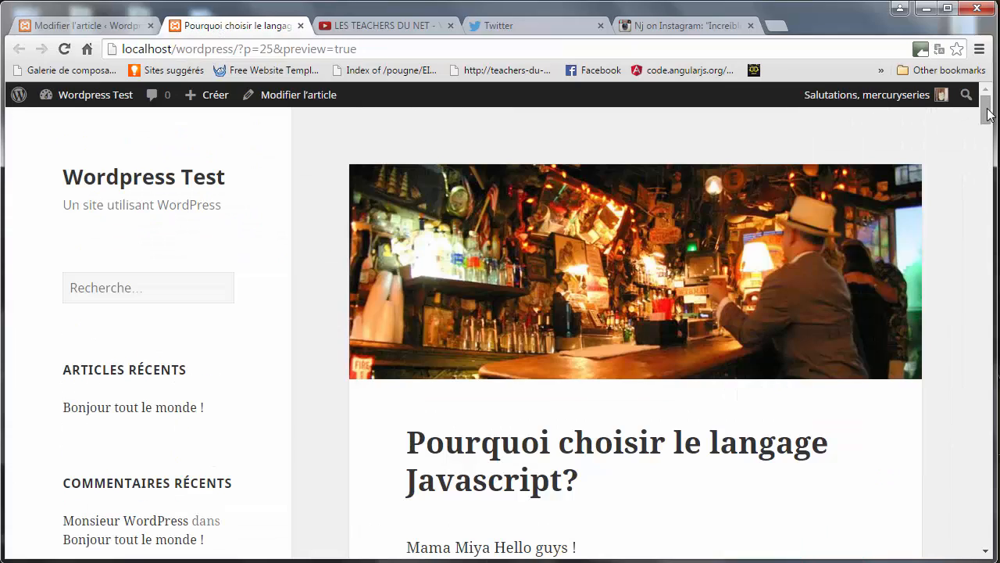
{"action": "left_click_drag", "start_coordinate": [986, 114], "coordinate": [975, 92]}
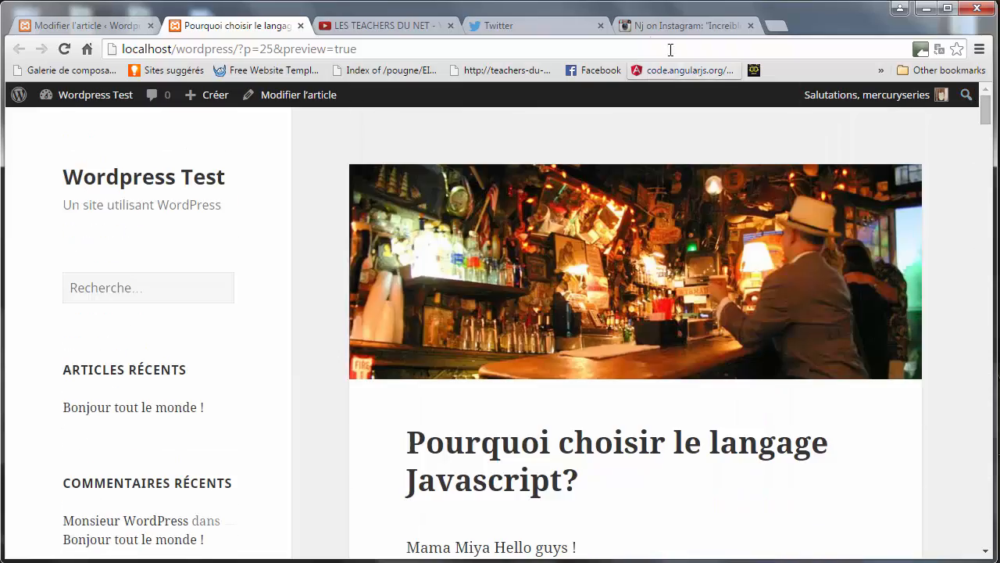
Step: Search the web for "soundclound" in place of the Instagram page and open the SoundCloud website
{"action": "left_click", "coordinate": [643, 27]}
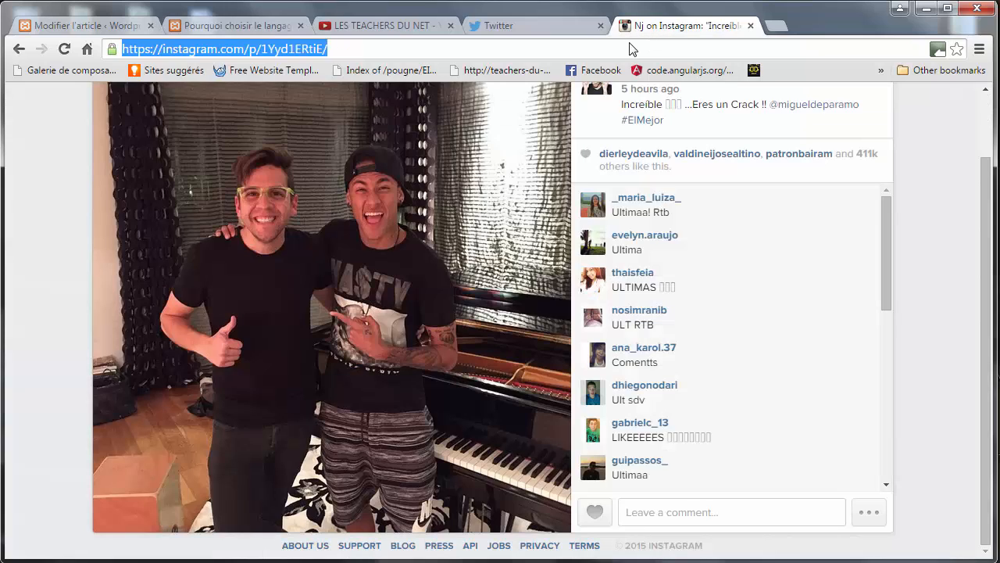
{"action": "type", "text": "soundclou"}
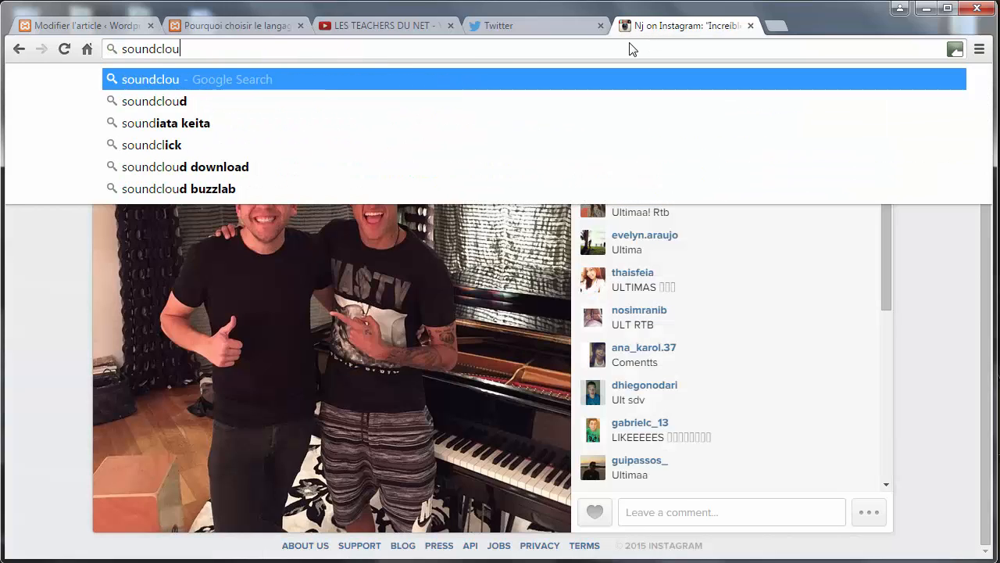
{"action": "type", "text": "nd"}
{"action": "key", "text": "Return"}
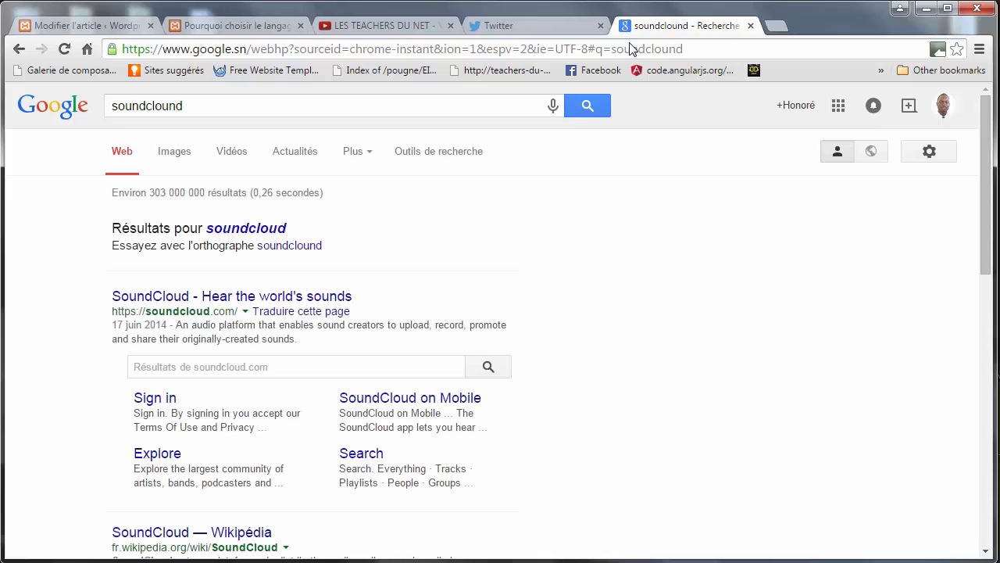
{"action": "left_click", "coordinate": [259, 298]}
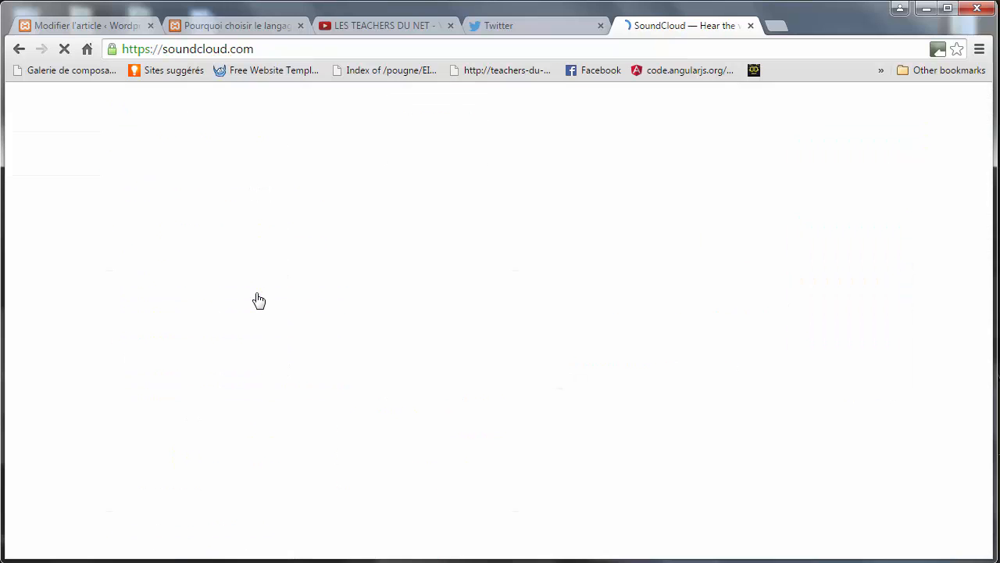
Step: Open the Zeds Dead tag page on SoundCloud and copy the share link of "Lost You (feat. Twin Shadow & D'Angelo Lacy)"
{"action": "left_click_drag", "start_coordinate": [985, 123], "coordinate": [989, 228]}
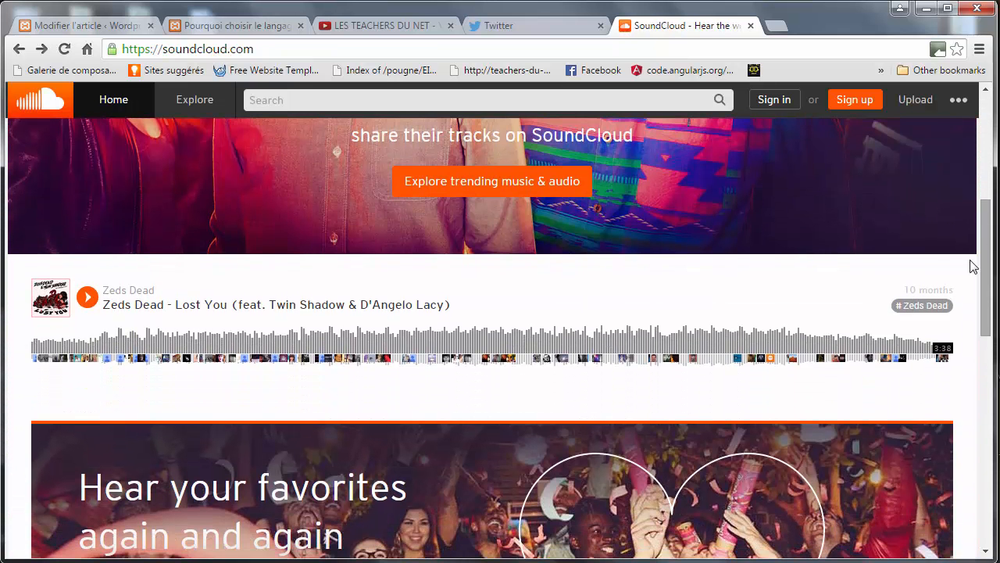
{"action": "left_click", "coordinate": [934, 306]}
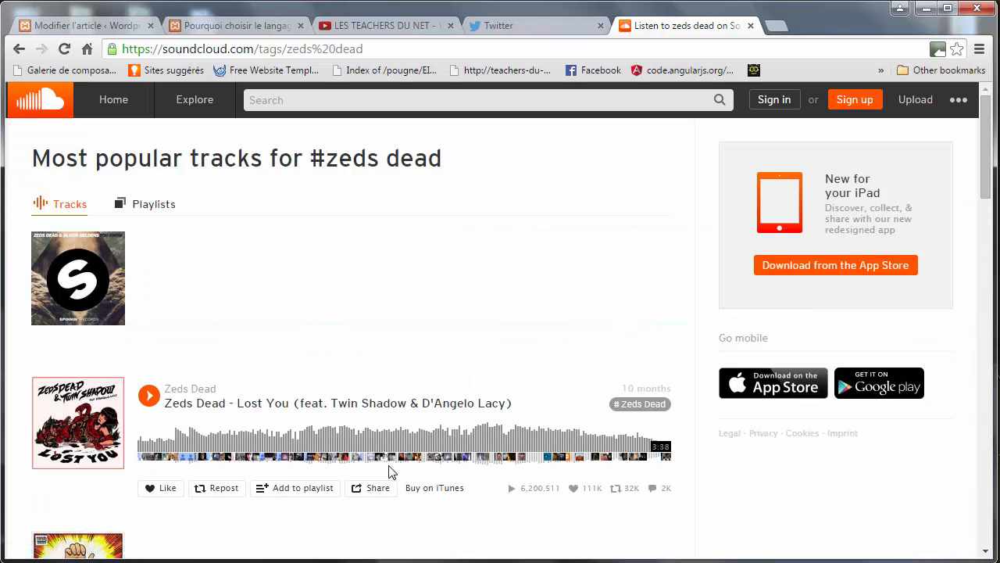
{"action": "left_click", "coordinate": [379, 493]}
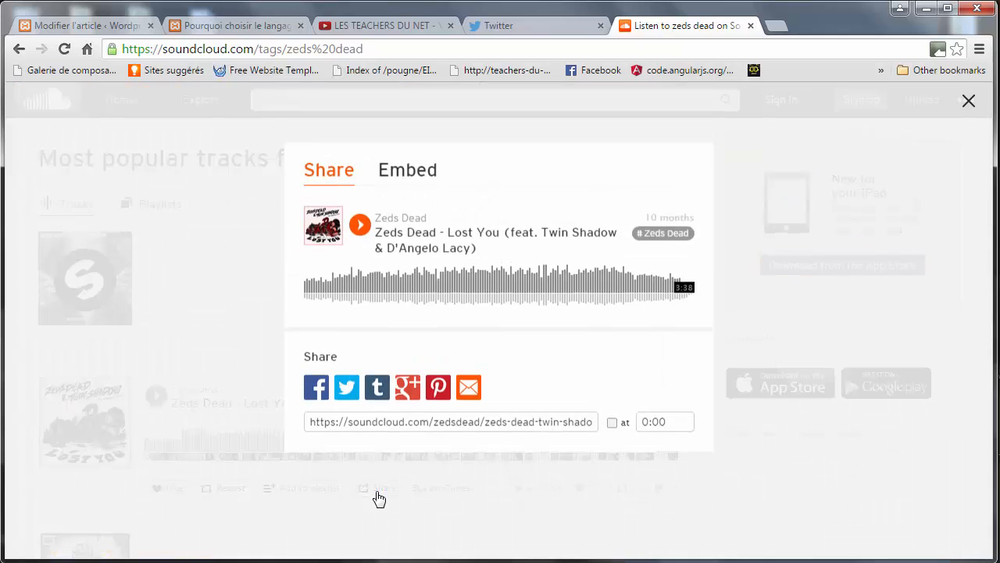
{"action": "left_click", "coordinate": [467, 422]}
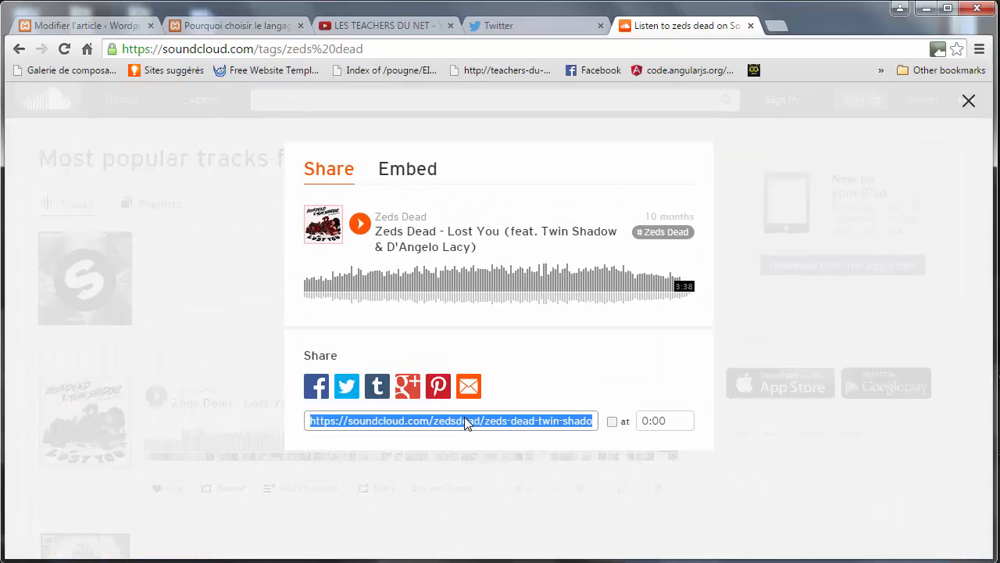
Step: Paste the SoundCloud track link on the empty line below "Mama Miya Hello guys !" in the WordPress article
{"action": "left_click", "coordinate": [100, 24]}
{"action": "scroll", "coordinate": [400, 280], "scroll_direction": "down", "scroll_amount": 1}
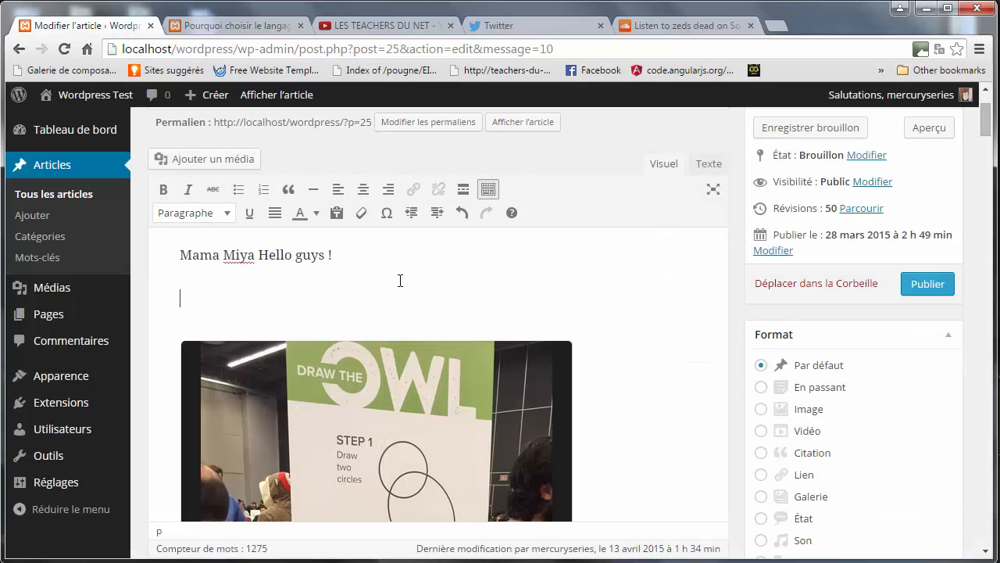
{"action": "key", "text": "ctrl+v"}
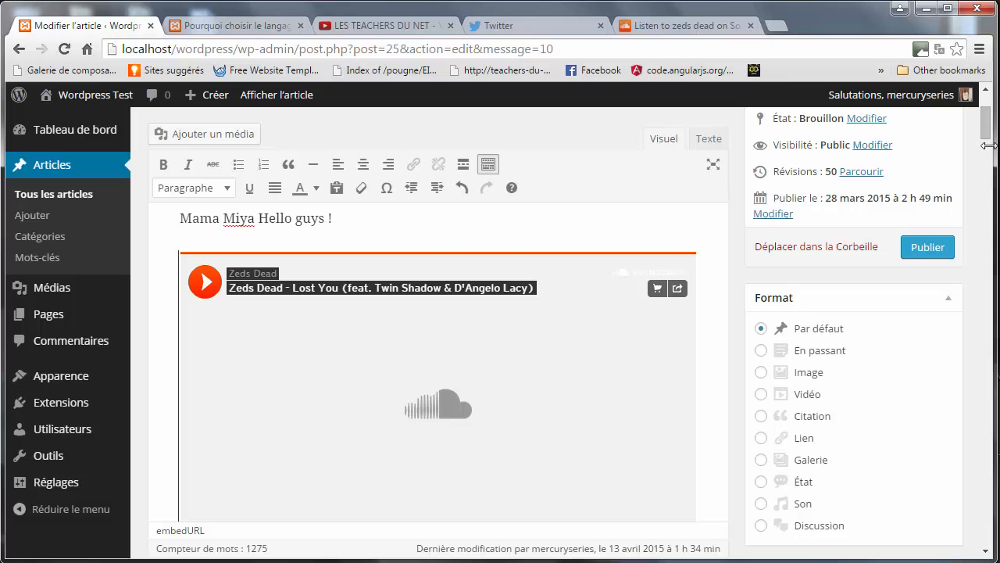
Step: Save the article draft with the SoundCloud link and reload the article preview to check the embedded player
{"action": "scroll", "coordinate": [990, 114], "scroll_direction": "up", "scroll_amount": 2}
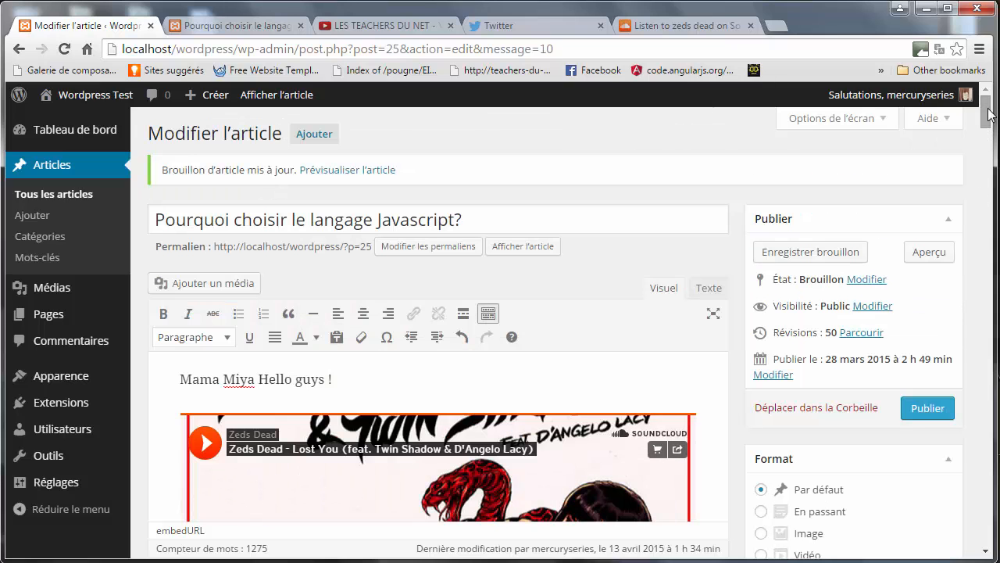
{"action": "left_click", "coordinate": [805, 252]}
{"action": "left_click", "coordinate": [235, 25]}
{"action": "left_click", "coordinate": [239, 48]}
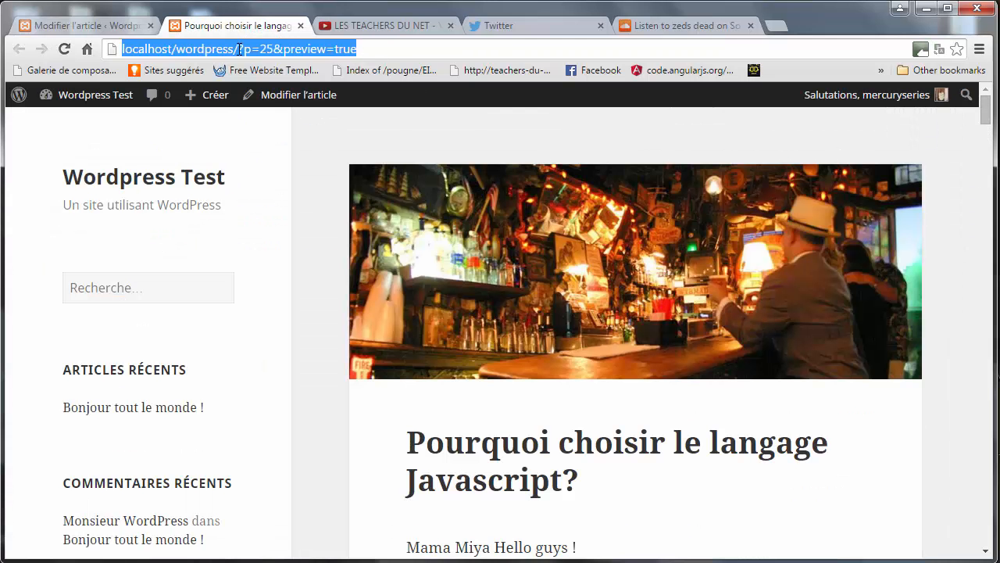
{"action": "key", "text": "Return"}
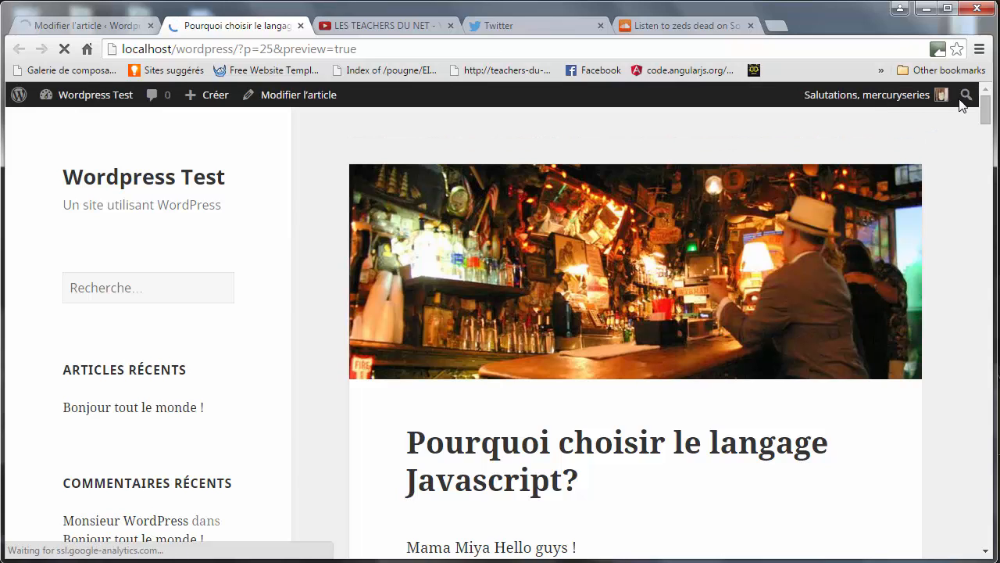
{"action": "scroll", "coordinate": [986, 116], "scroll_direction": "down", "scroll_amount": 5}
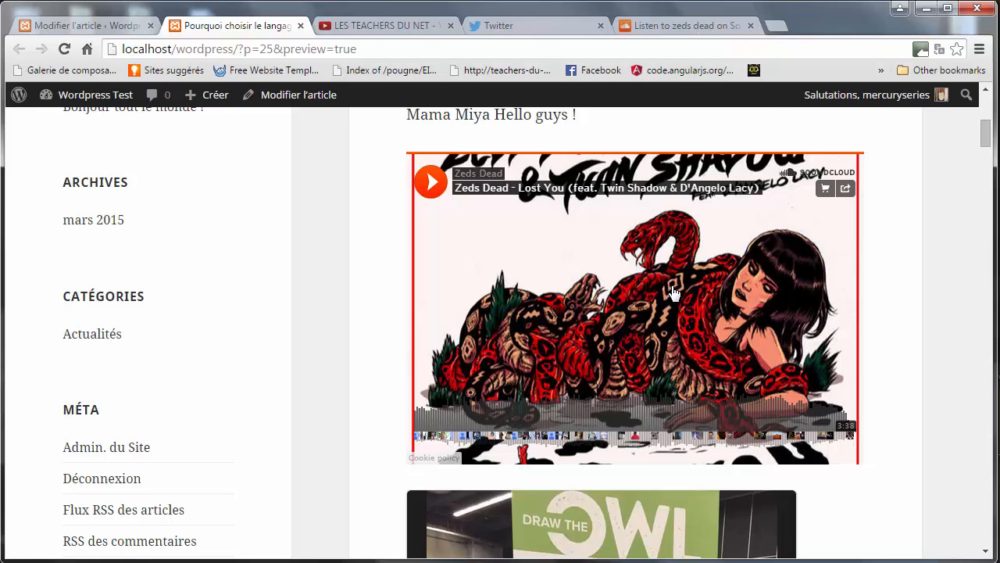
Step: Search the web for "embed facebook post wordpress" in place of the SoundCloud page
{"action": "key", "text": "ctrl+shift+Tab"}
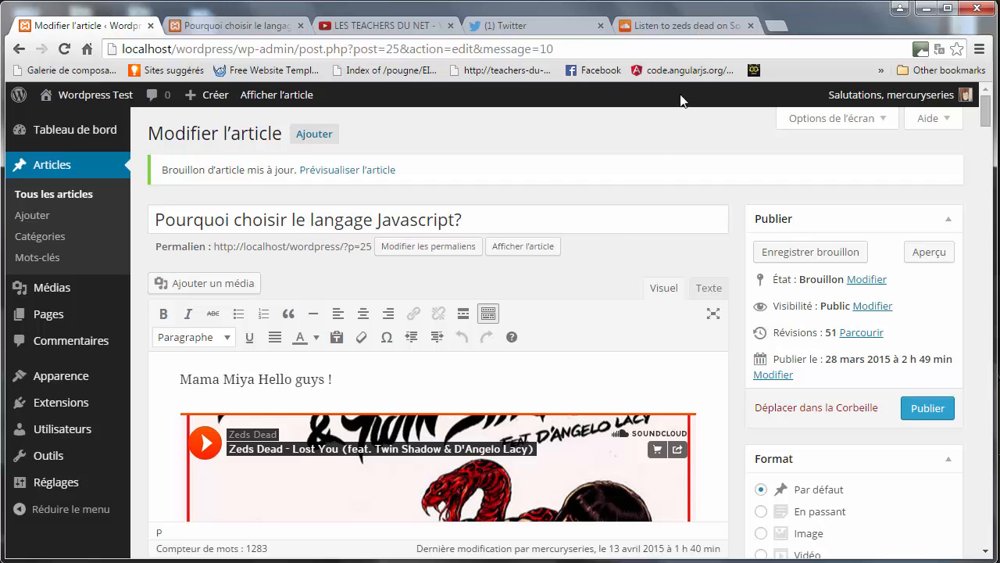
{"action": "left_click", "coordinate": [638, 29]}
{"action": "left_click", "coordinate": [633, 41]}
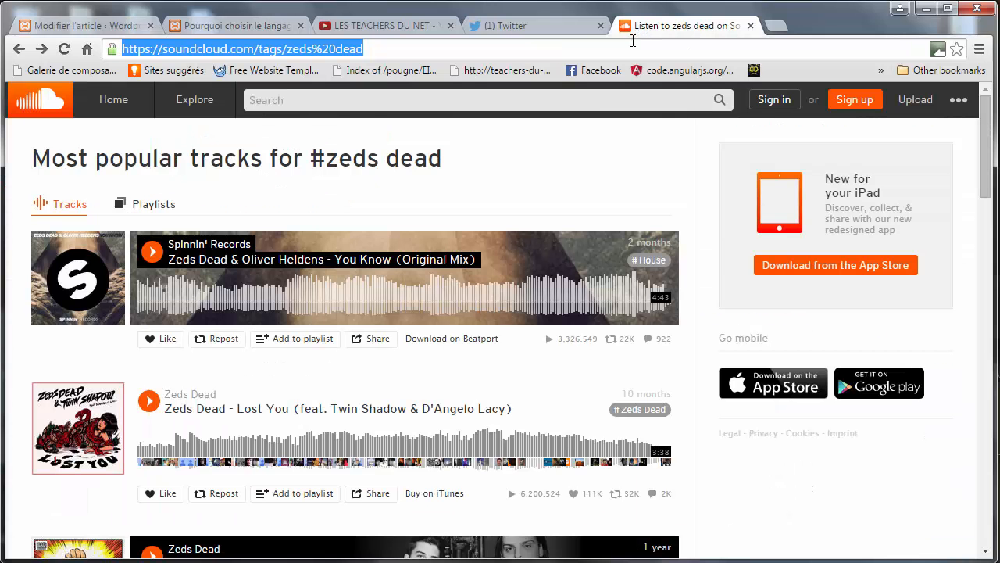
{"action": "type", "text": "e"}
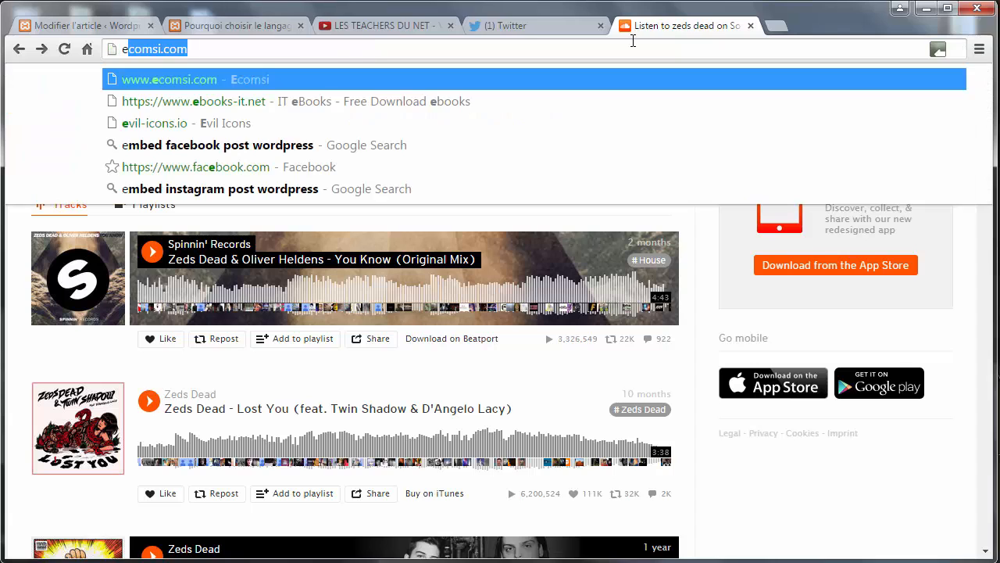
{"action": "type", "text": "mbed"}
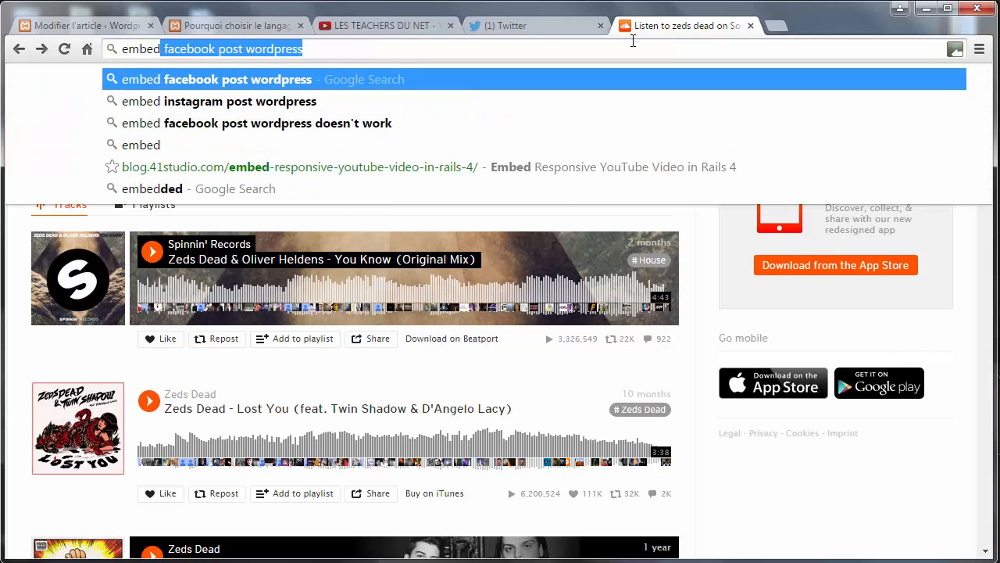
{"action": "key", "text": "Return"}
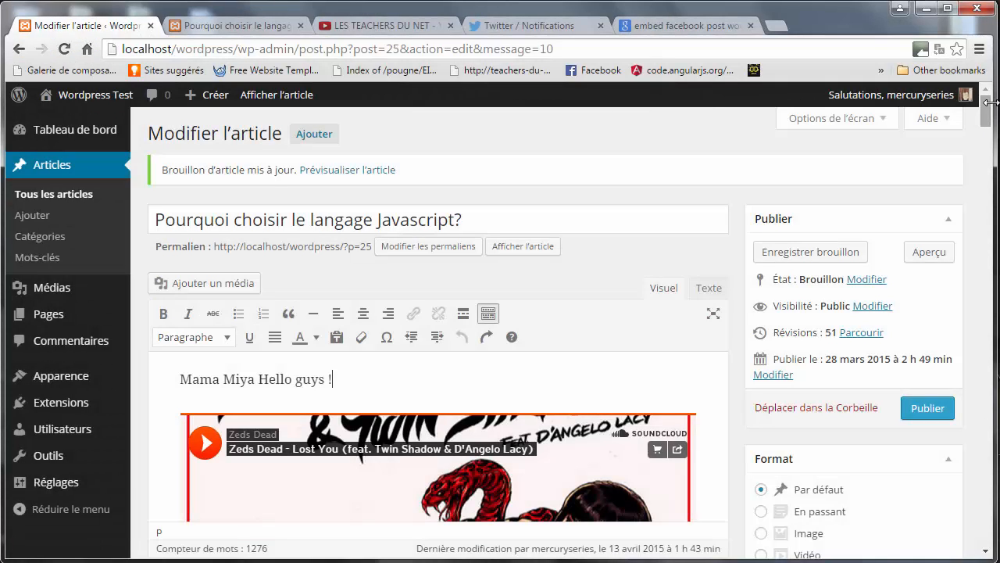
Step: Look over the embedded tweet and YouTube video in the article editor
{"action": "left_click_drag", "start_coordinate": [987, 109], "coordinate": [986, 169]}
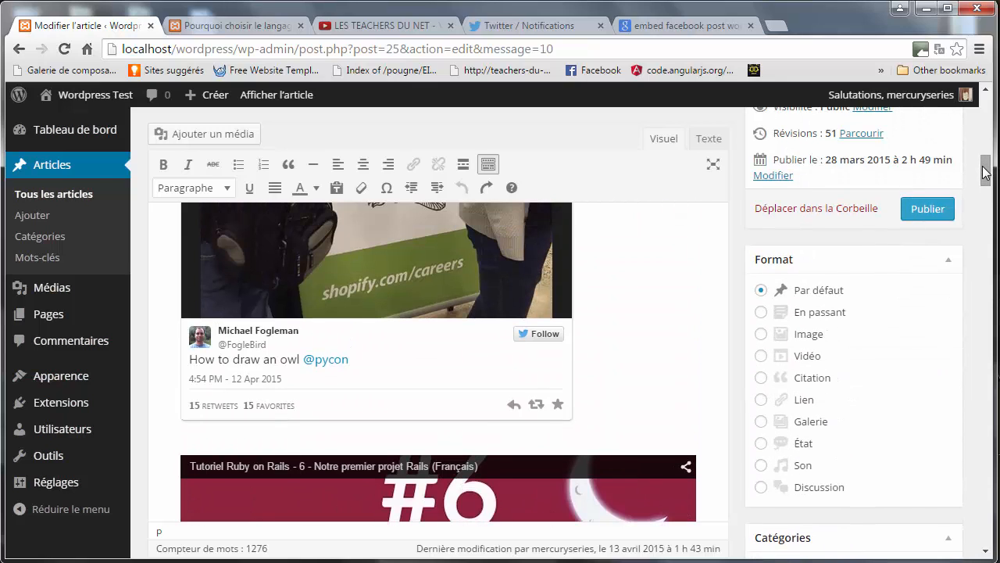